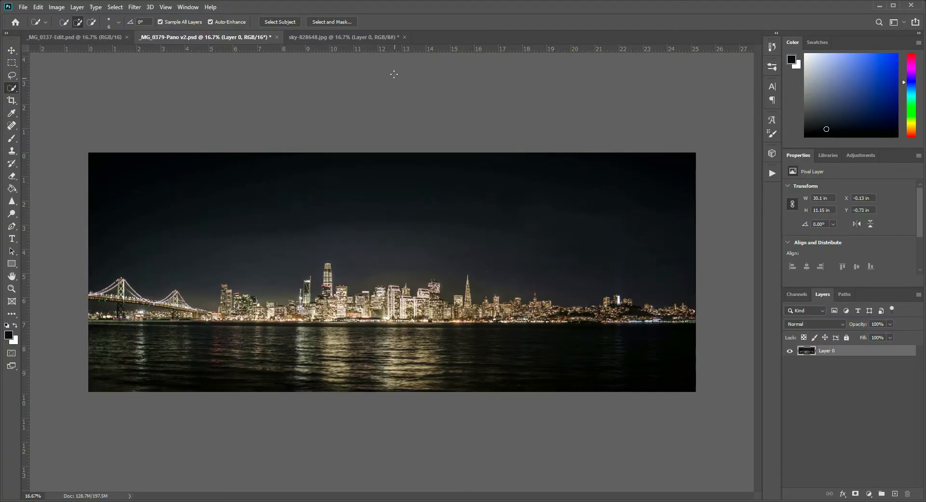
Copy the starry sky from sky-828648.jpg onto the city skyline panorama as a new layer.
click(359, 39)
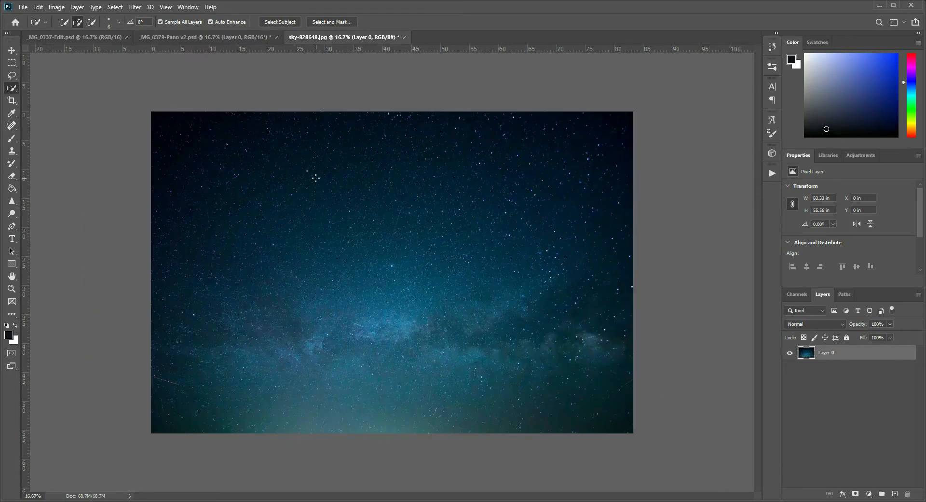
key(v)
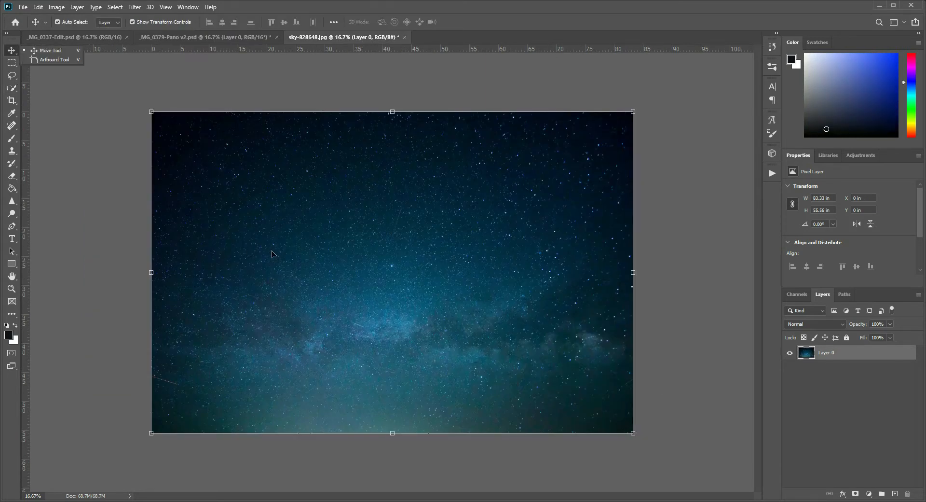
drag(333, 265, 359, 248)
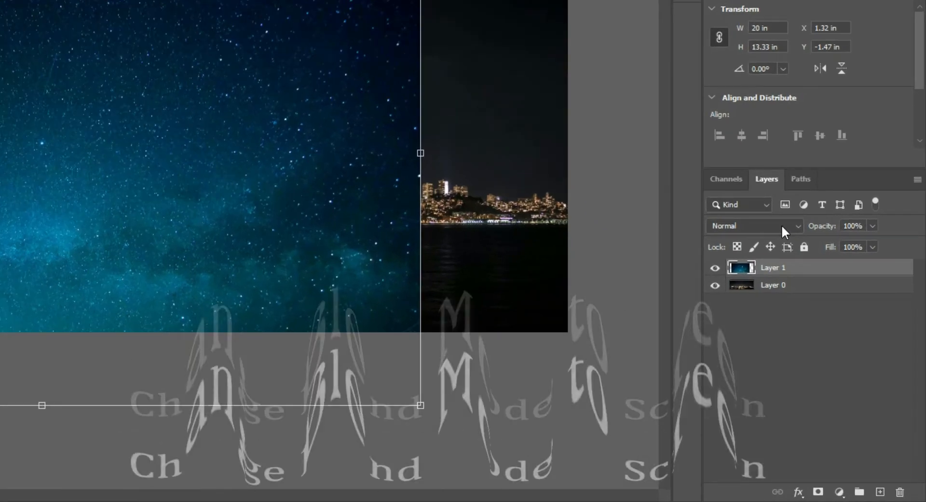
Set the sky layer's blend mode to Screen and shift the layer slightly upward over the skyline.
click(819, 302)
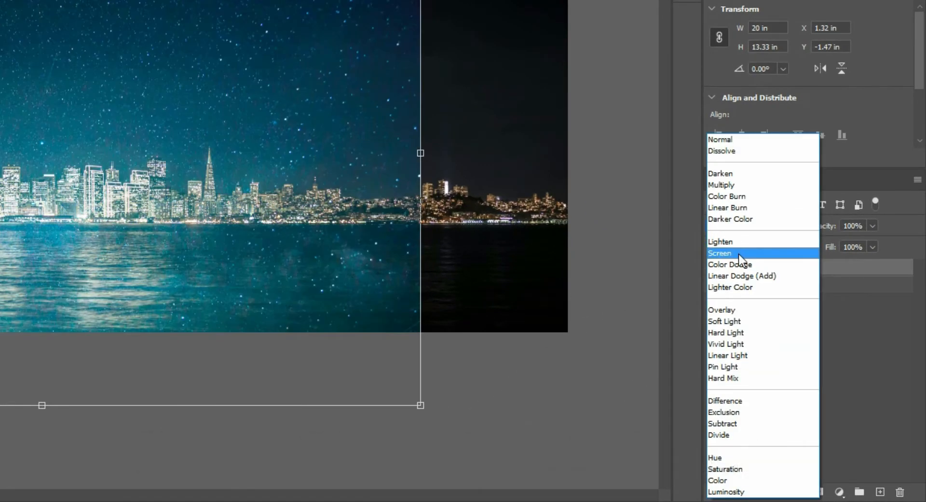
click(738, 253)
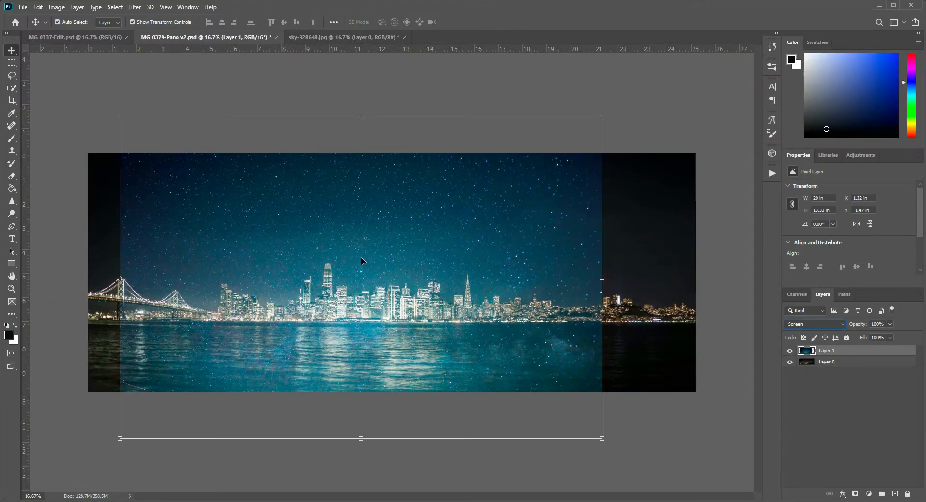
drag(360, 261, 388, 259)
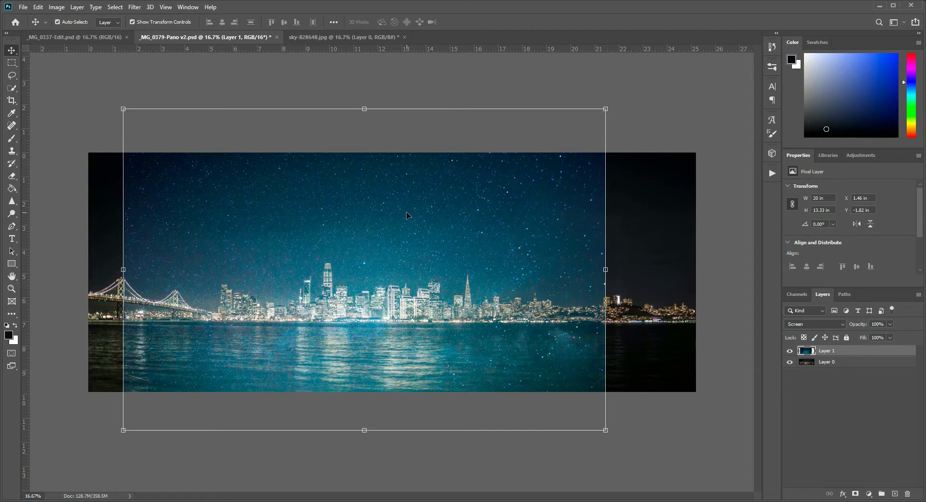
drag(607, 431, 677, 481)
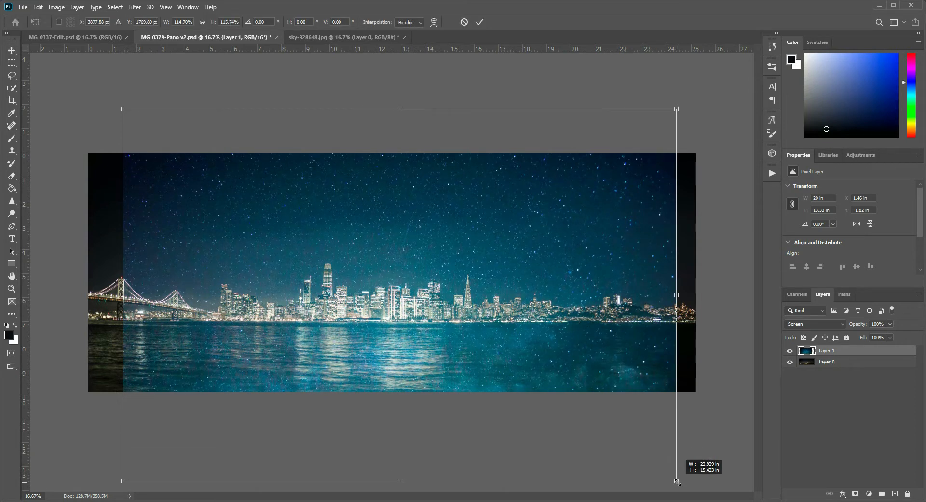
key(ctrl+z)
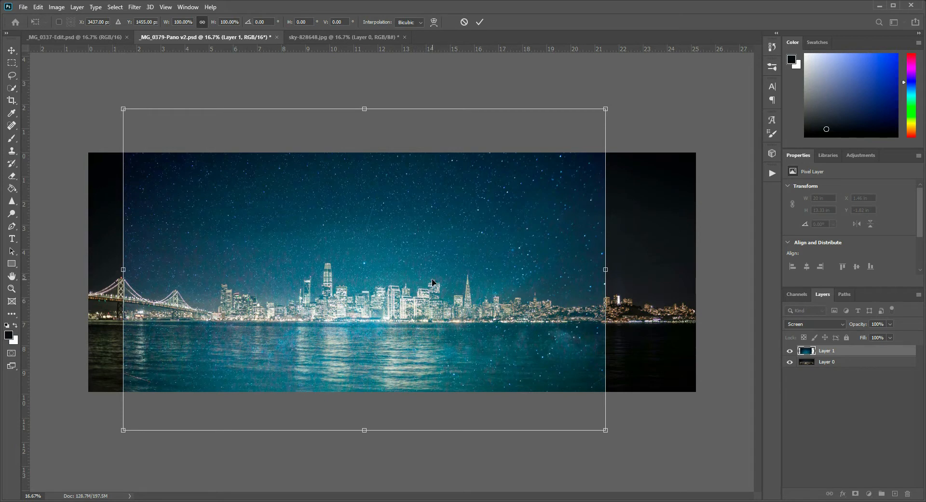
key(Return)
Duplicate the sky layer and place the copy beside the original to cover the panorama's uncovered right end.
key(alt)
drag(362, 229, 750, 235)
click(539, 127)
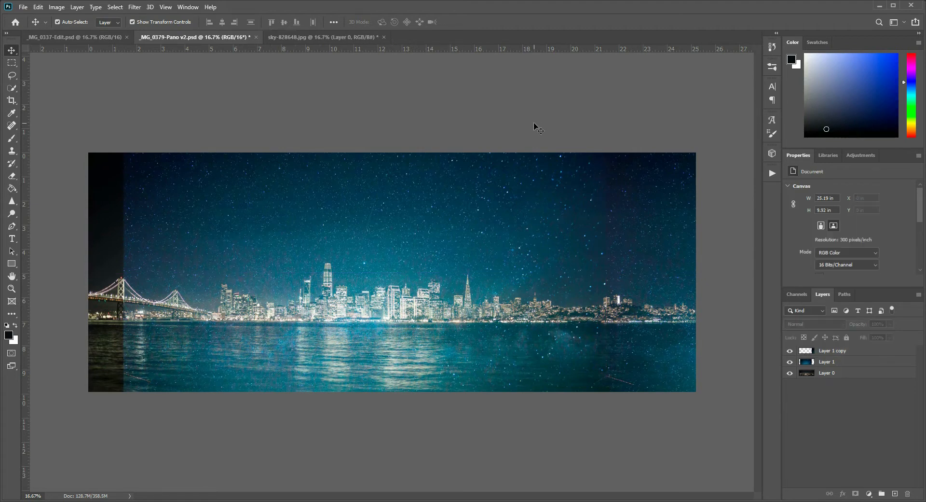
drag(634, 205, 634, 204)
click(543, 124)
Duplicate the sky layer again, mirror the copy horizontally and position it over the panorama's uncovered left end.
click(460, 239)
drag(459, 238, 360, 232)
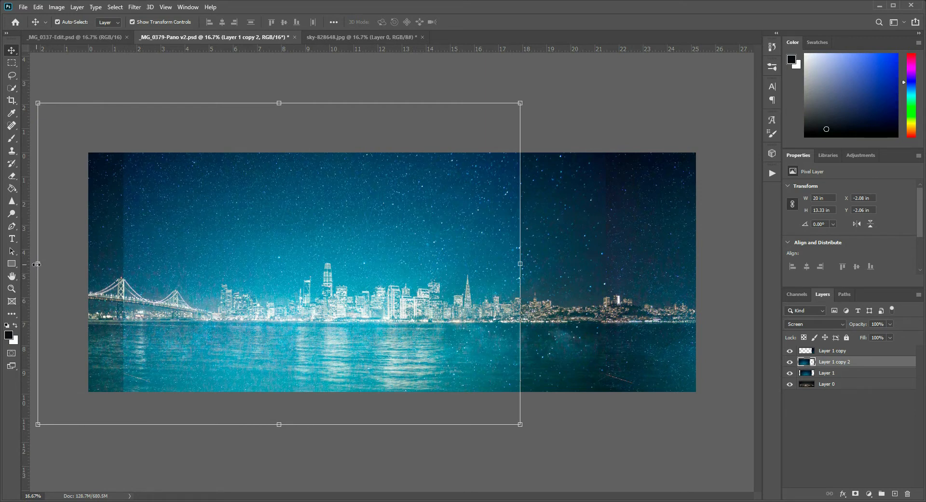
click(37, 263)
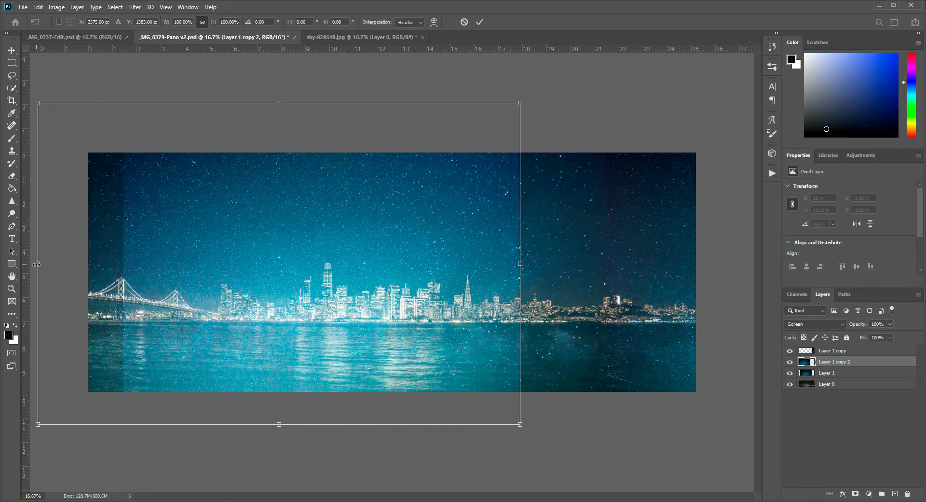
drag(36, 264, 772, 241)
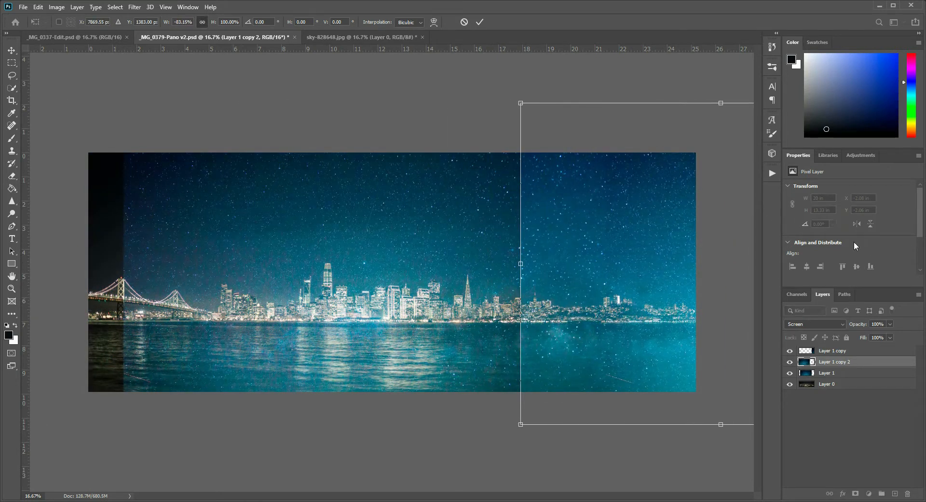
drag(653, 242, 57, 245)
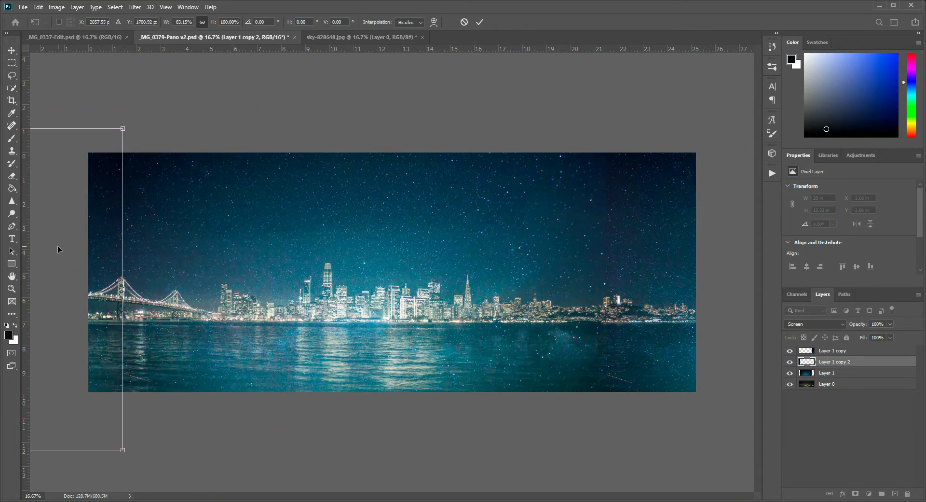
key(Return)
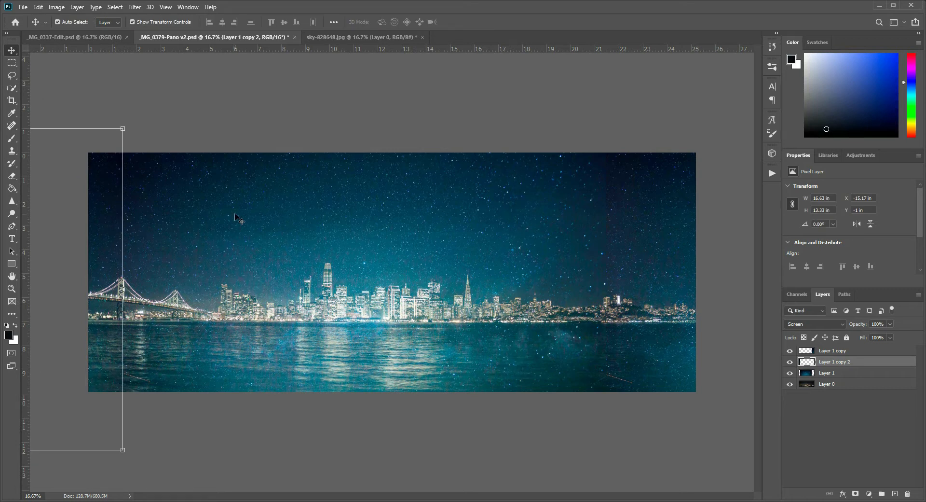
click(263, 109)
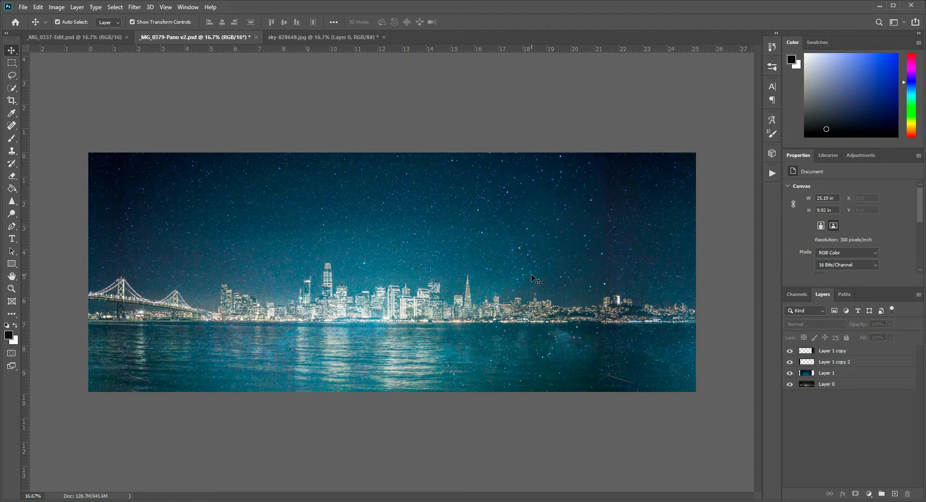
Merge the three sky layers into one and set the merged layer's blend mode to Screen.
click(856, 354)
shift+click(859, 362)
shift+click(860, 373)
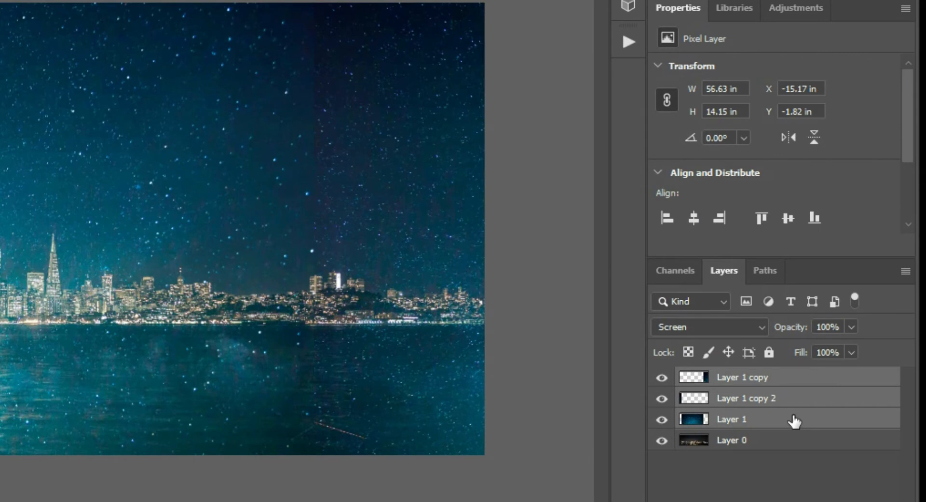
click(798, 380)
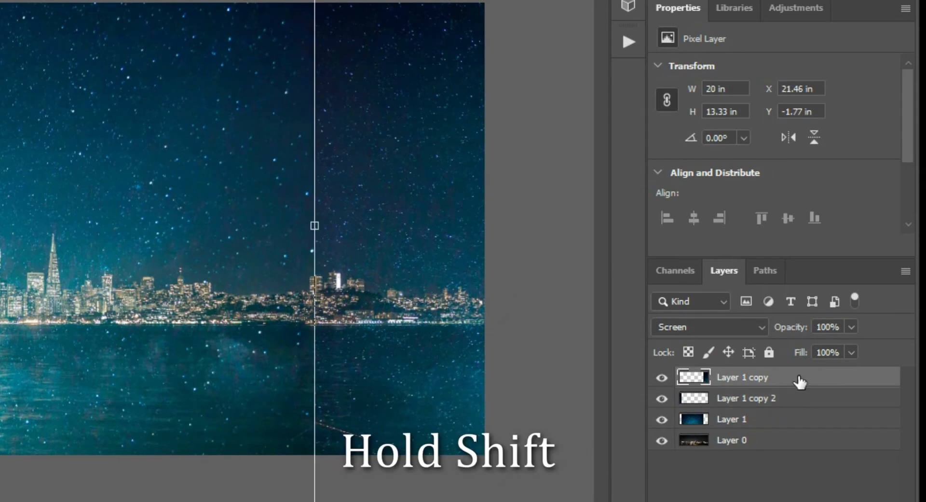
shift+click(799, 408)
shift+click(798, 419)
right_click(796, 413)
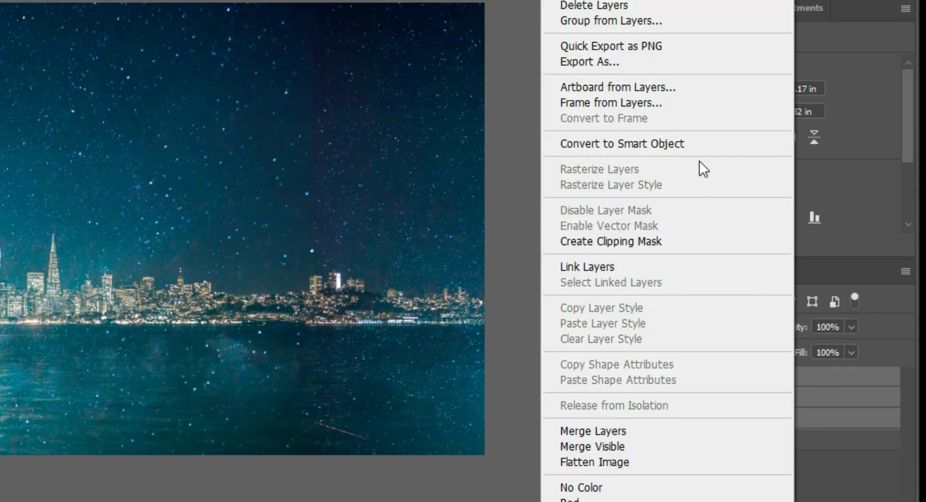
click(702, 431)
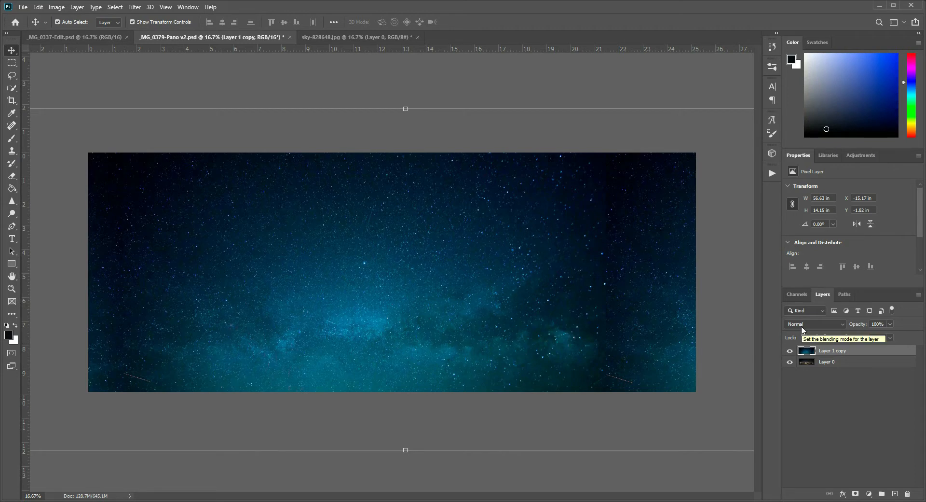
click(802, 330)
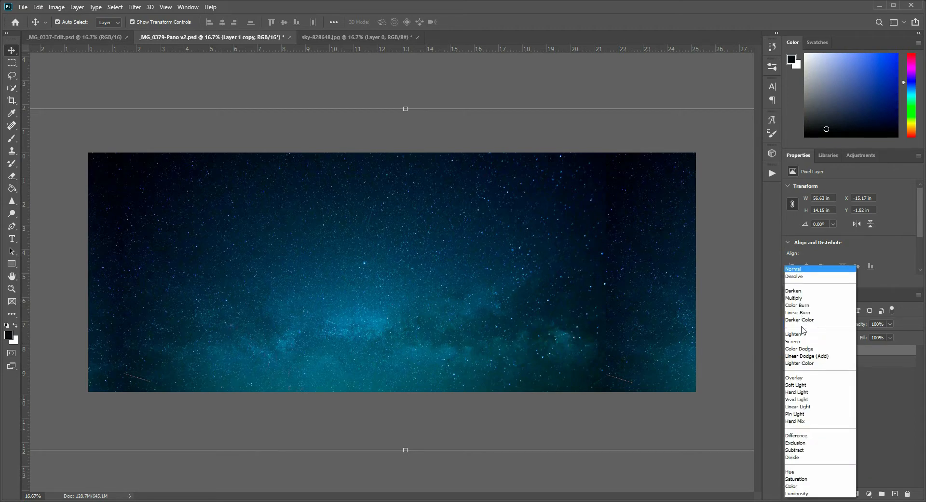
click(803, 342)
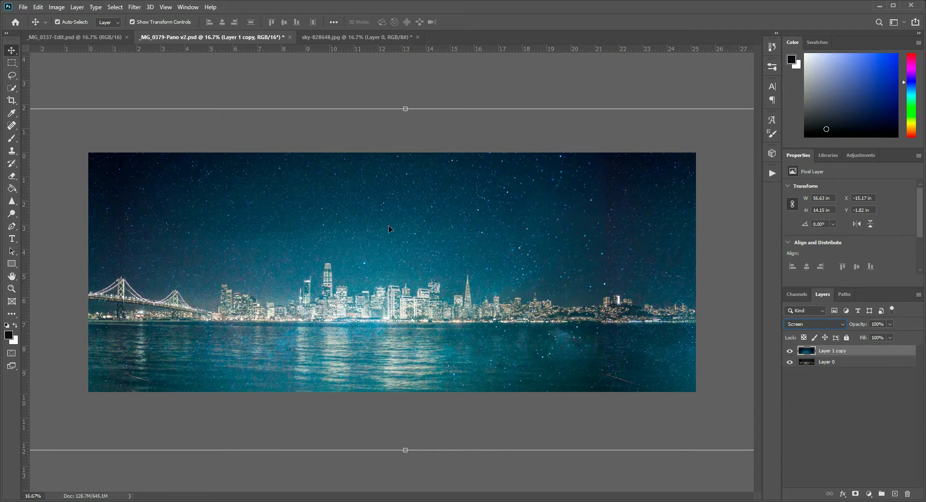
Add a Levels adjustment layer above the merged sky and clip it to that layer.
click(862, 159)
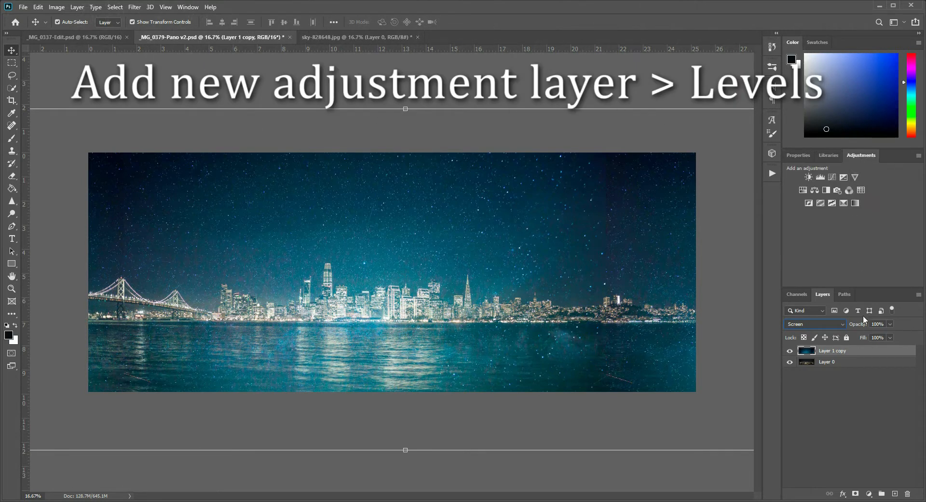
click(872, 495)
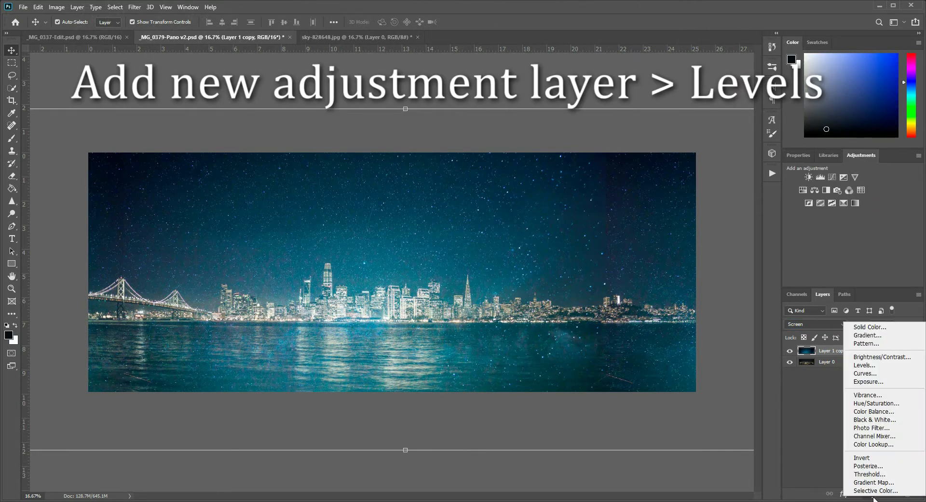
click(822, 178)
click(822, 178)
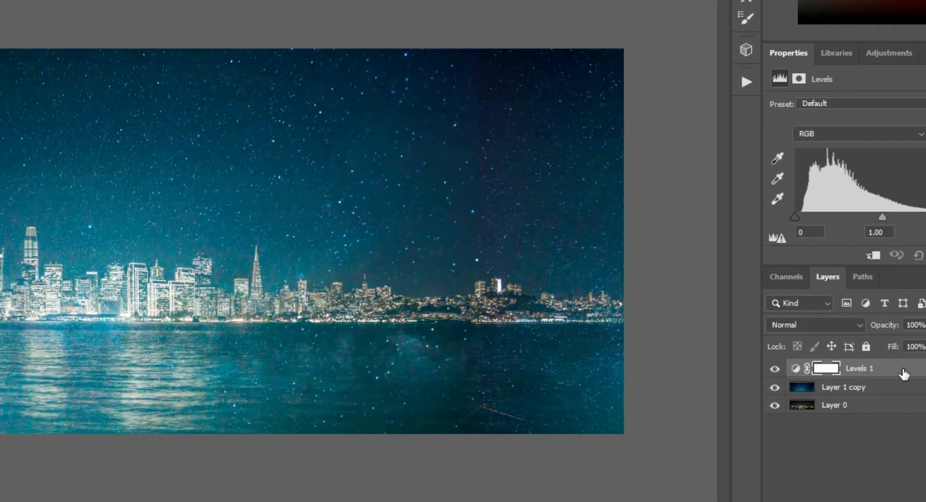
right_click(904, 374)
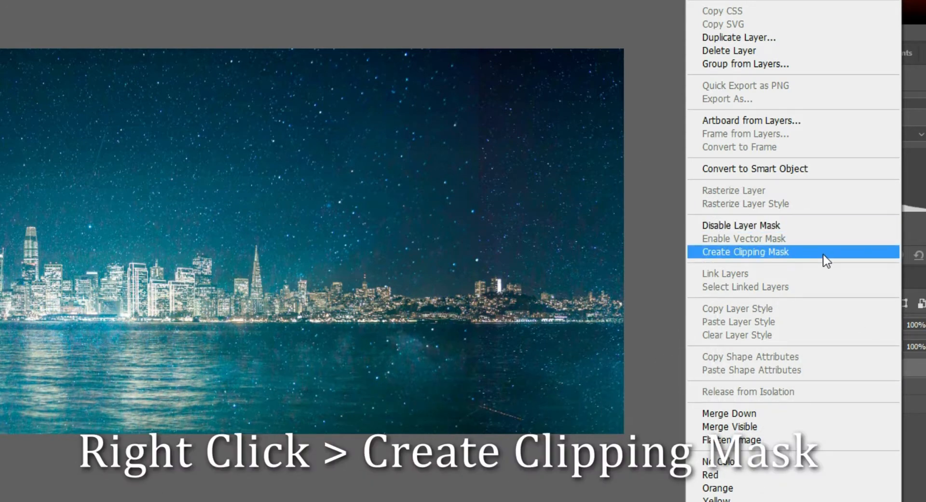
click(760, 253)
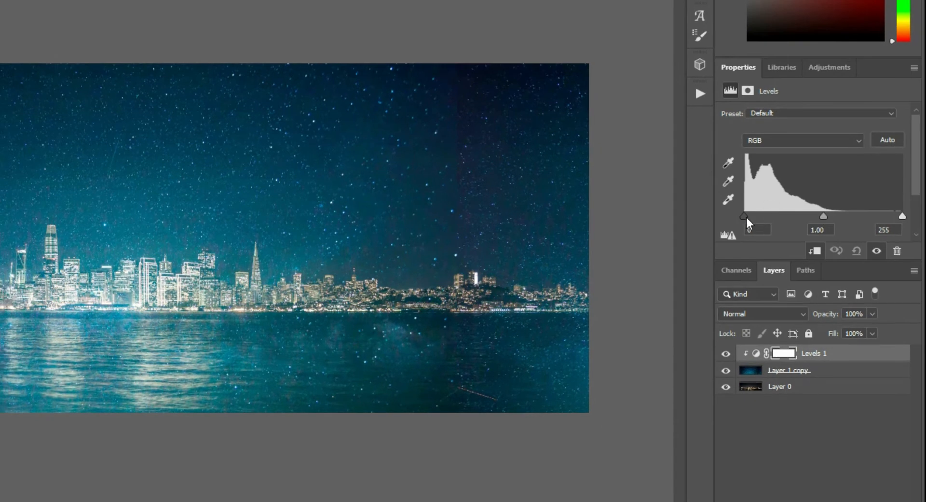
Darken the sky in the Levels adjustment with a black input of 76 and a midtone value of 0.69.
drag(746, 217, 787, 216)
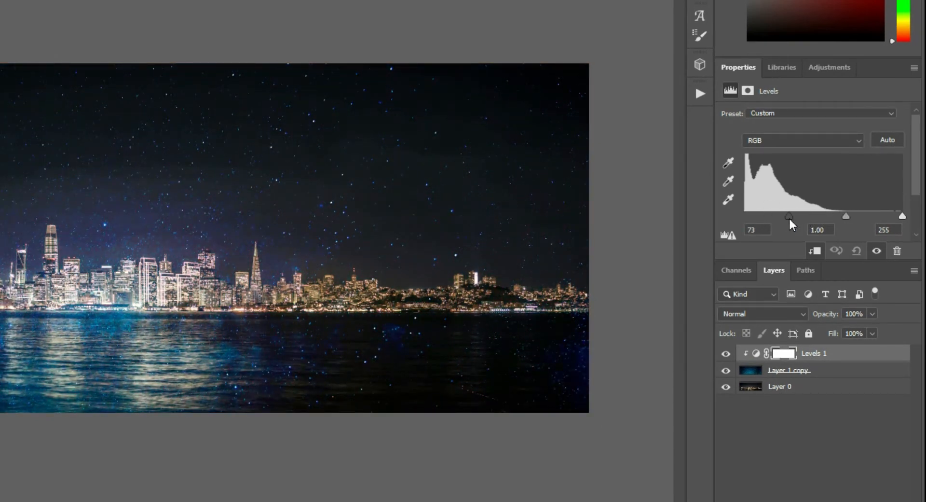
drag(847, 216, 892, 216)
key(ctrl+z)
drag(853, 216, 861, 218)
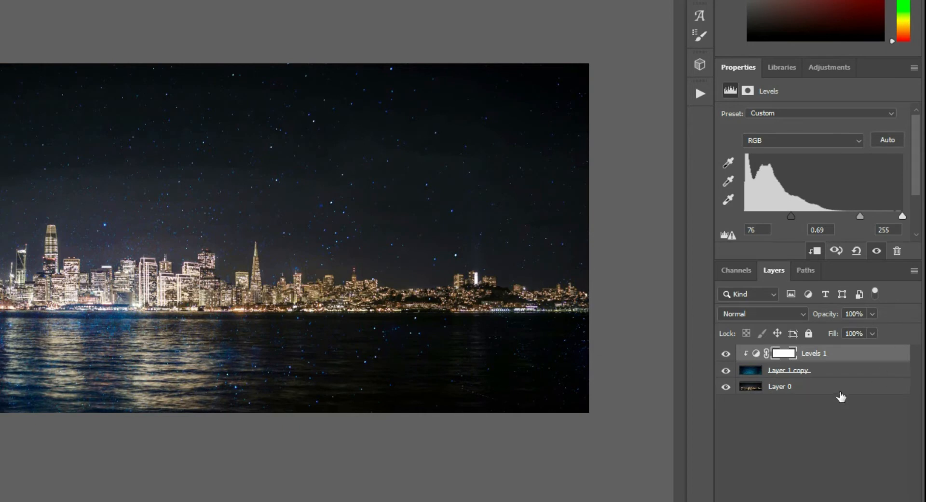
Group the Levels adjustment and the star layer, keeping the default name and Pass Through mode.
click(833, 372)
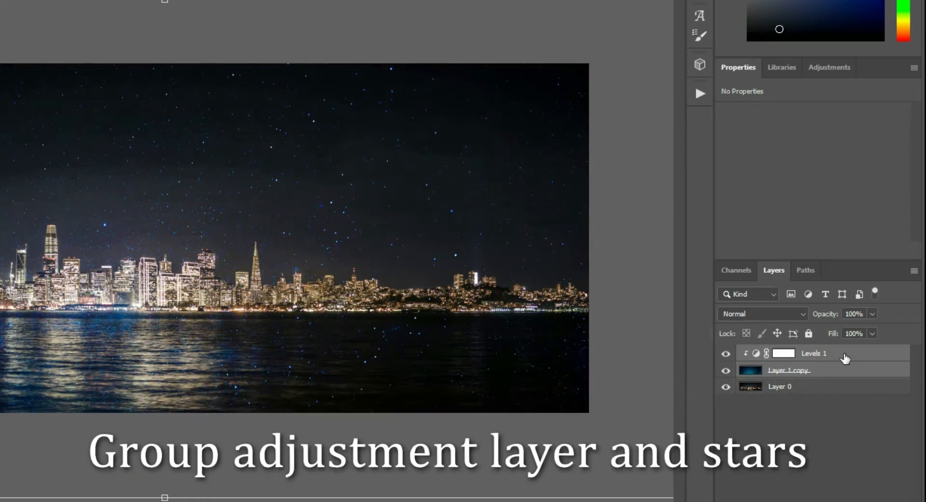
right_click(844, 360)
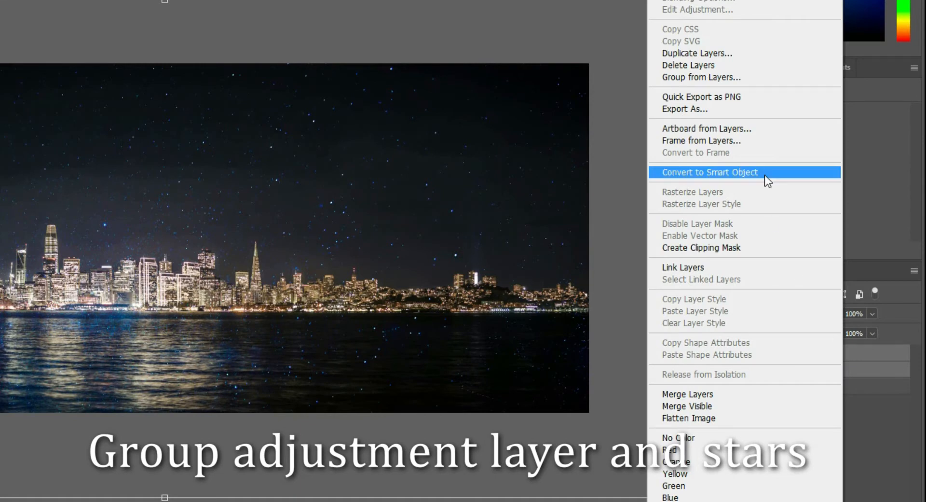
click(729, 76)
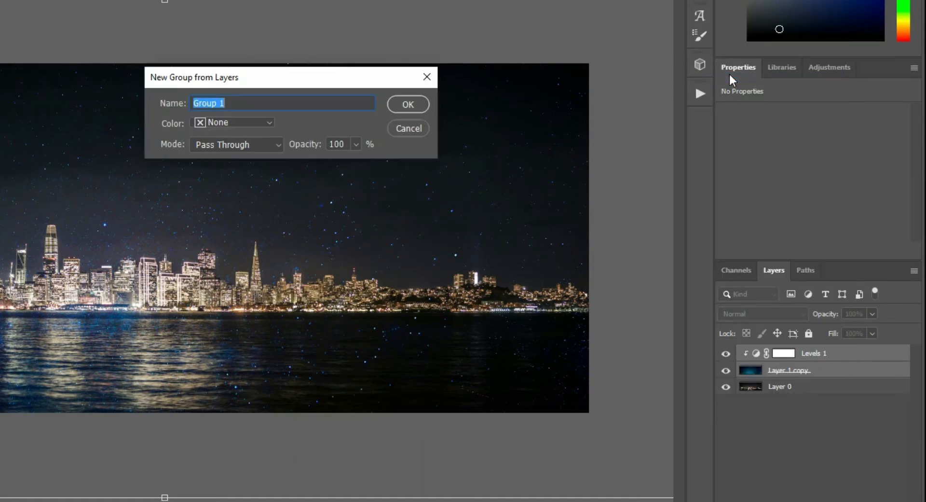
click(415, 101)
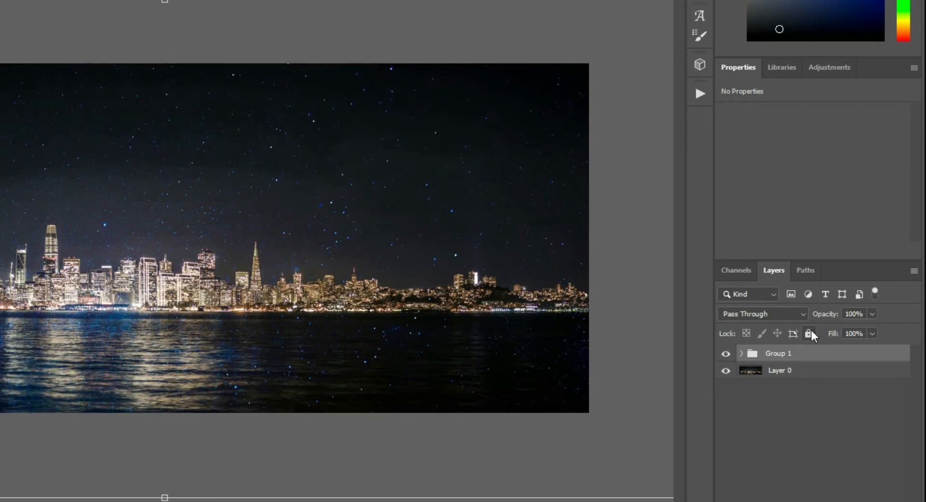
Hide the star group and add a new empty layer above it.
click(726, 354)
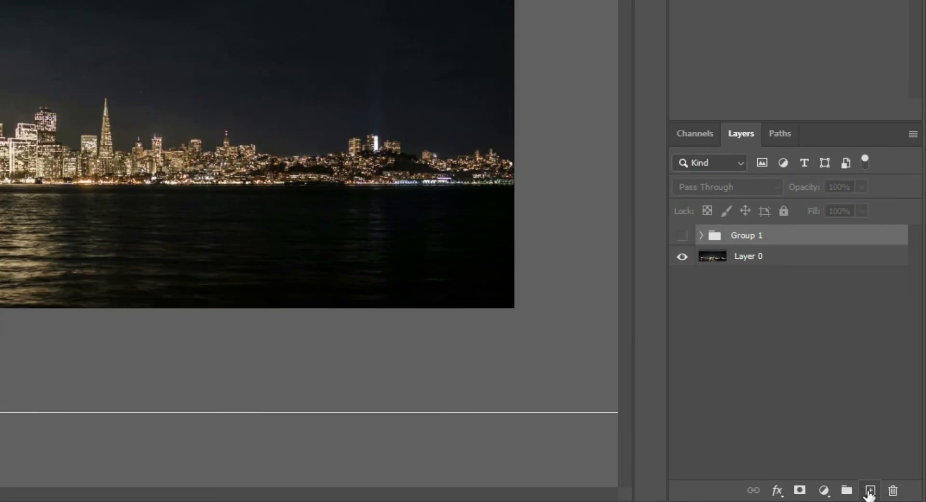
click(895, 493)
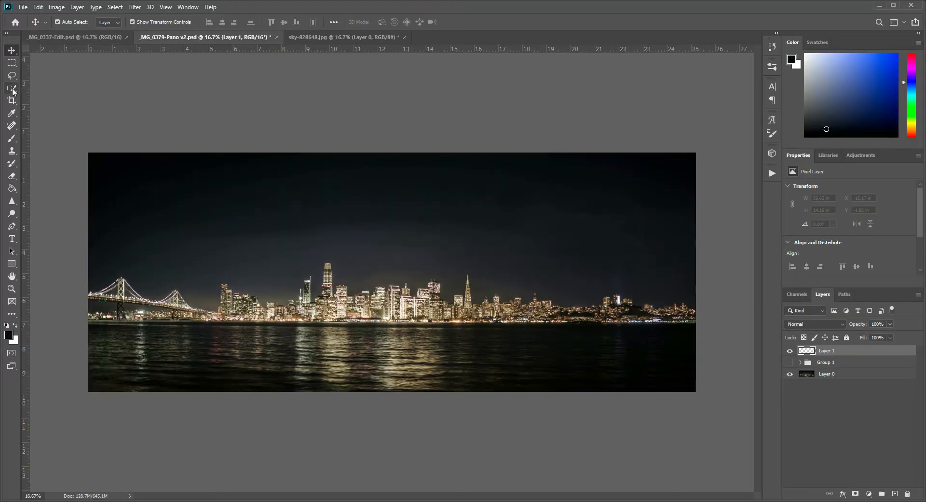
Select the whole sky above the bridge and skyline with the Quick Selection tool.
click(14, 89)
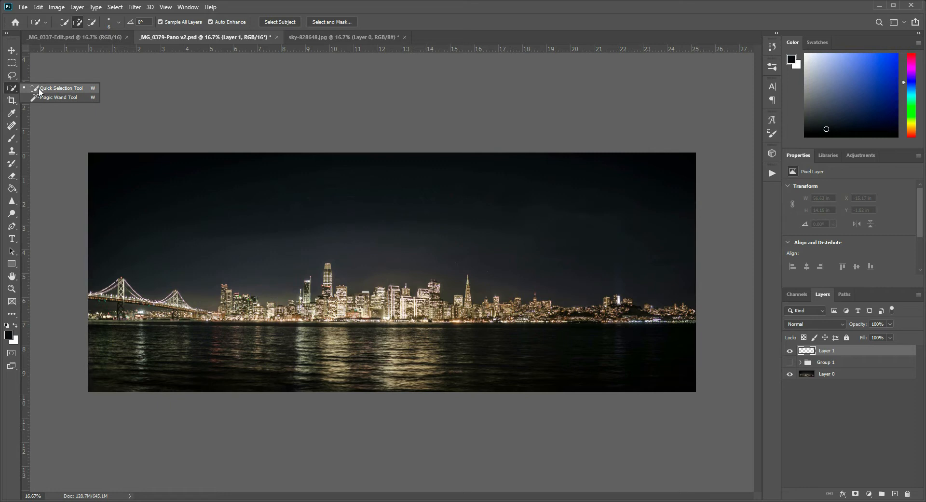
click(39, 89)
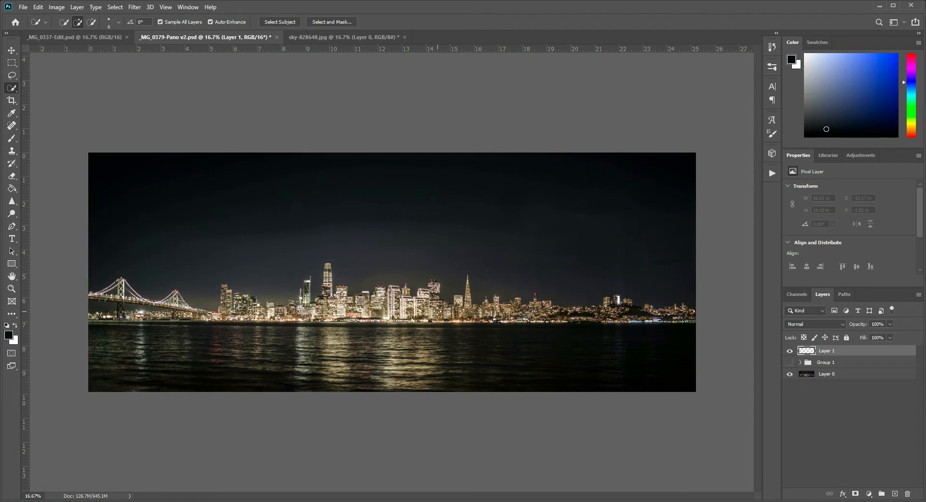
drag(139, 186, 504, 203)
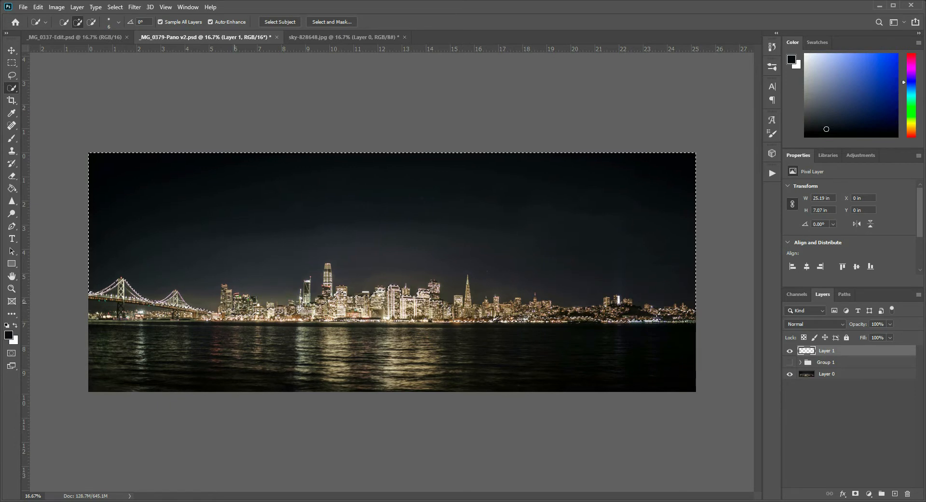
Try refining the sky selection around the tall tower by subtracting building areas and re-adding sky, and undo these selection edits.
key(ctrl+plus)
key(ctrl+plus)
key(ctrl+plus)
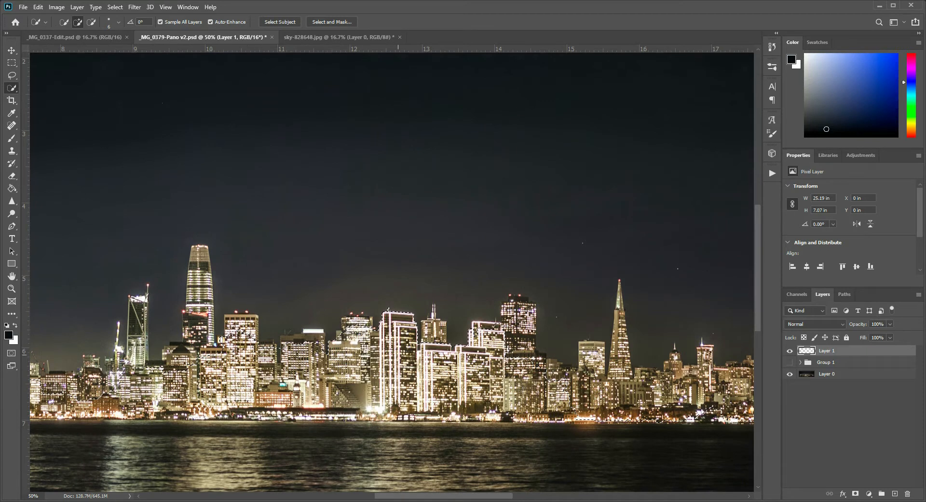
key(alt)
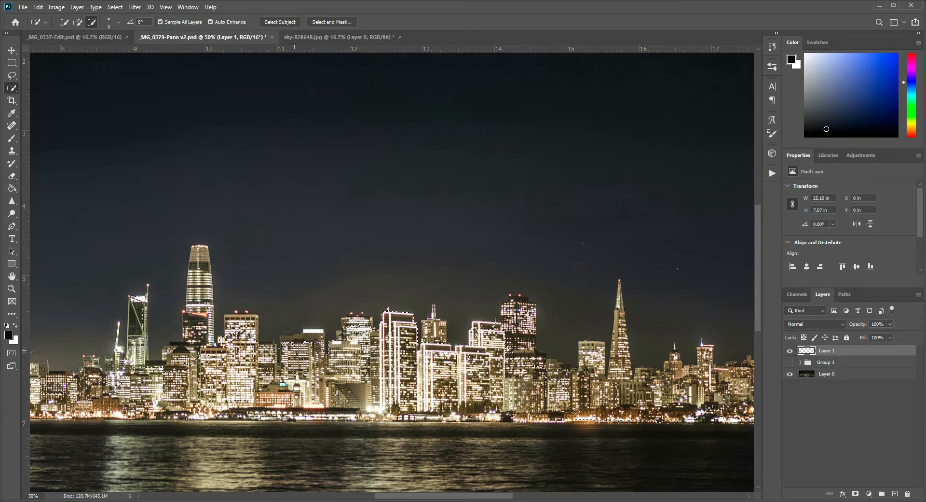
mouse_move(252, 333)
mouse_down()
mouse_move(230, 319)
mouse_move(213, 350)
mouse_move(203, 257)
mouse_move(198, 323)
mouse_move(185, 358)
mouse_up()
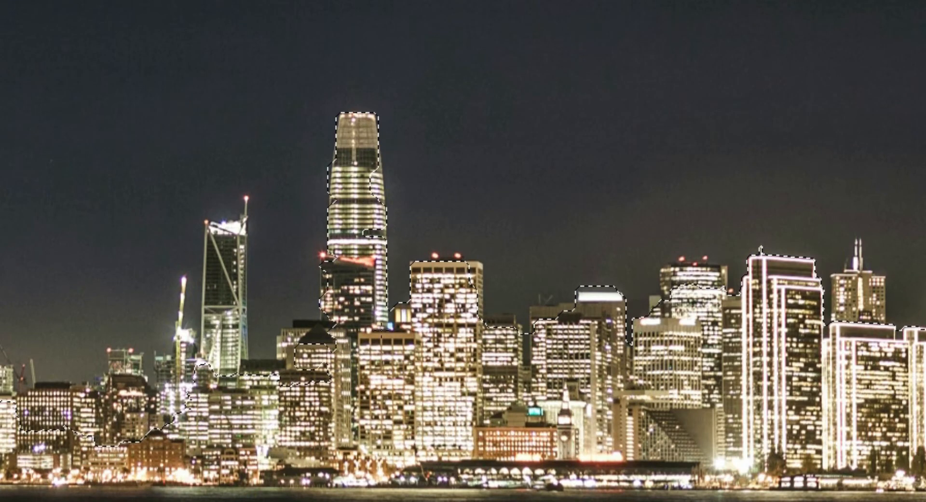
drag(376, 234, 379, 188)
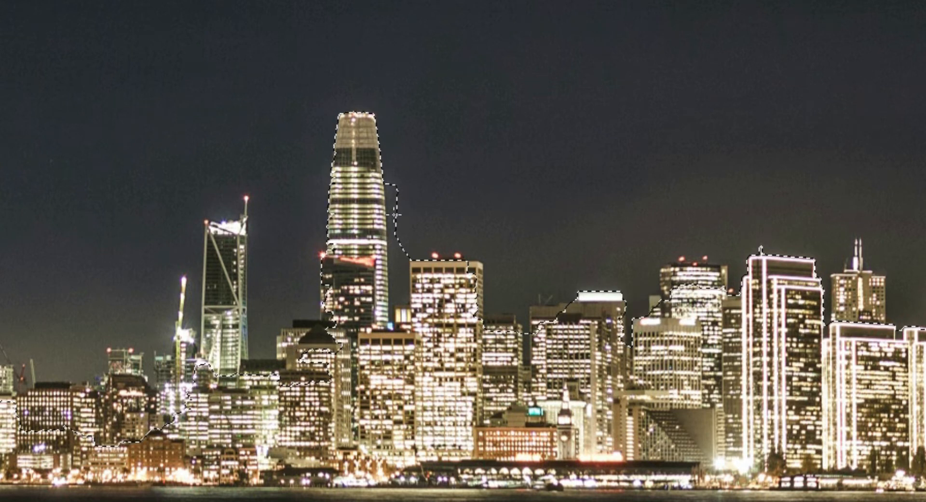
mouse_move(408, 197)
mouse_down()
mouse_move(393, 241)
mouse_move(402, 283)
mouse_up()
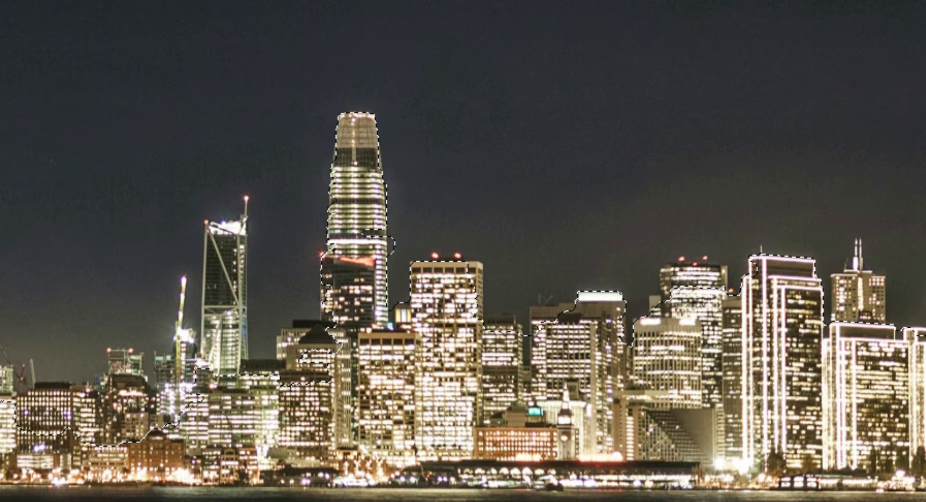
key(ctrl+z)
key(ctrl+z)
key(ctrl+z)
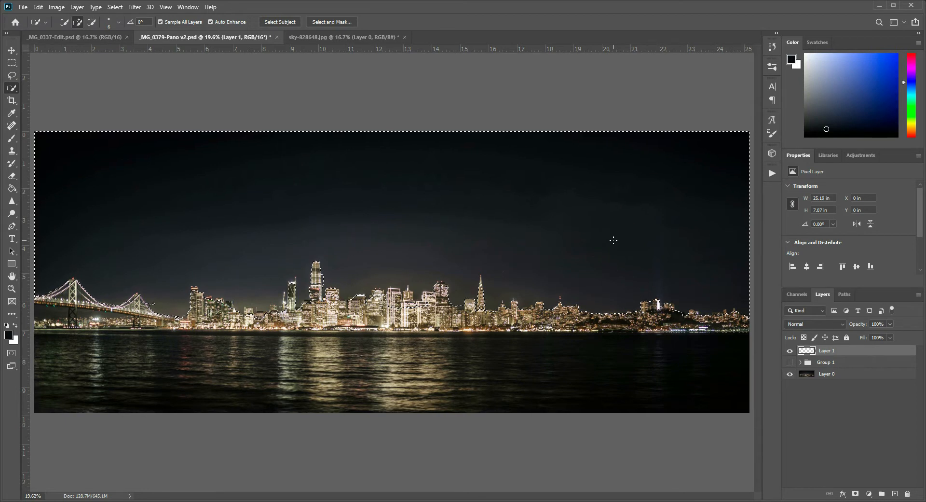
Show the star group again and add a layer mask to it from the sky selection.
click(845, 364)
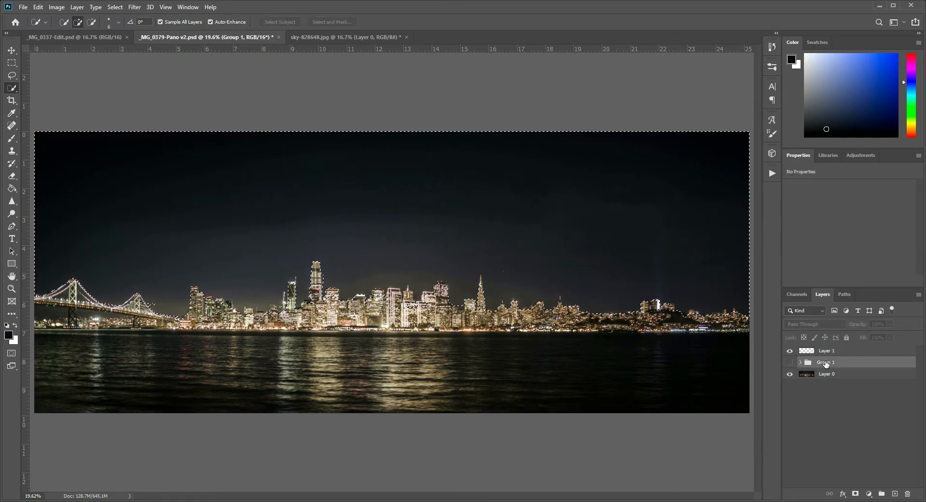
click(790, 363)
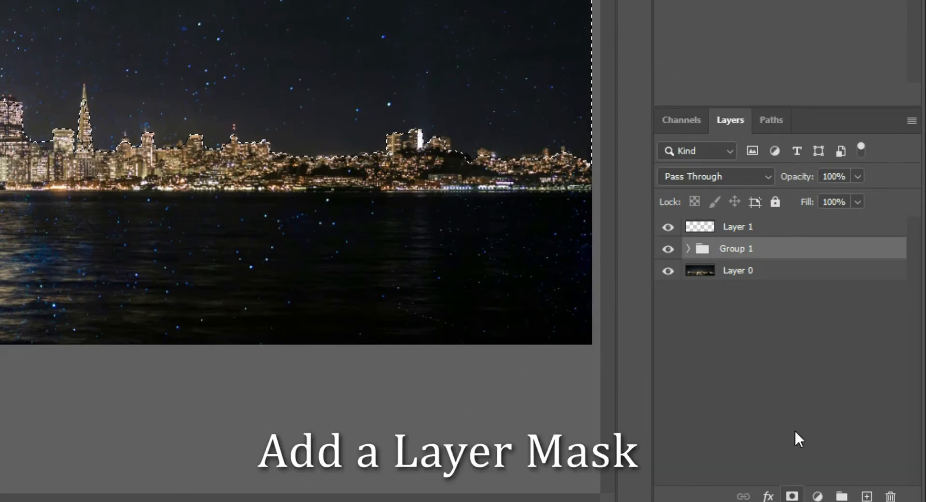
click(792, 496)
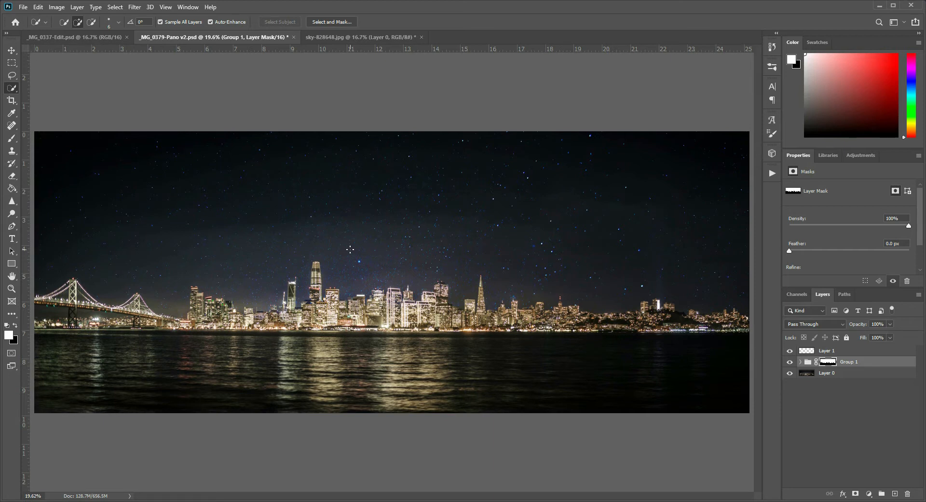
Try painting black with the Brush across the sky above the bridge on the star group's mask, and undo the stroke.
key(ctrl+plus)
key(ctrl+plus)
key(ctrl+plus)
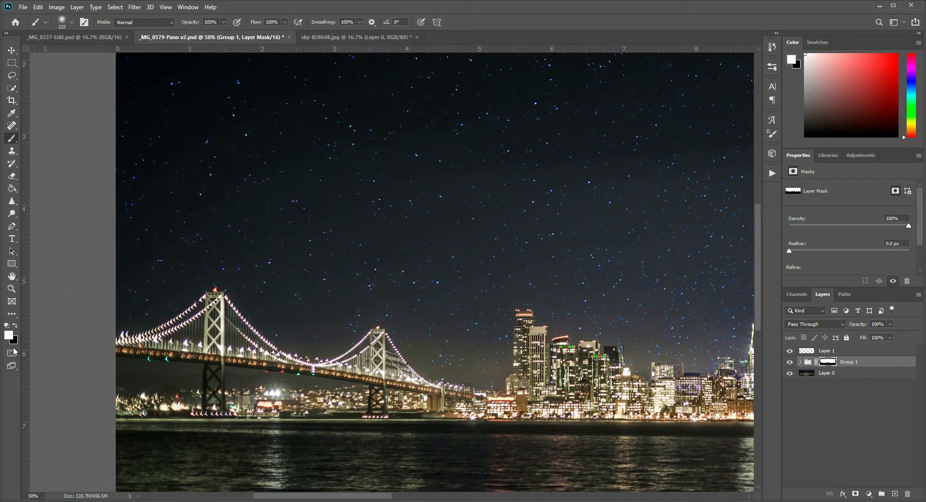
click(16, 326)
mouse_move(118, 175)
mouse_down()
mouse_move(136, 181)
mouse_move(215, 162)
mouse_move(163, 188)
mouse_move(371, 231)
mouse_move(337, 155)
mouse_move(271, 163)
mouse_move(579, 171)
mouse_move(360, 190)
mouse_move(552, 197)
mouse_move(449, 215)
mouse_move(480, 197)
mouse_up()
key(ctrl+z)
key(ctrl+0)
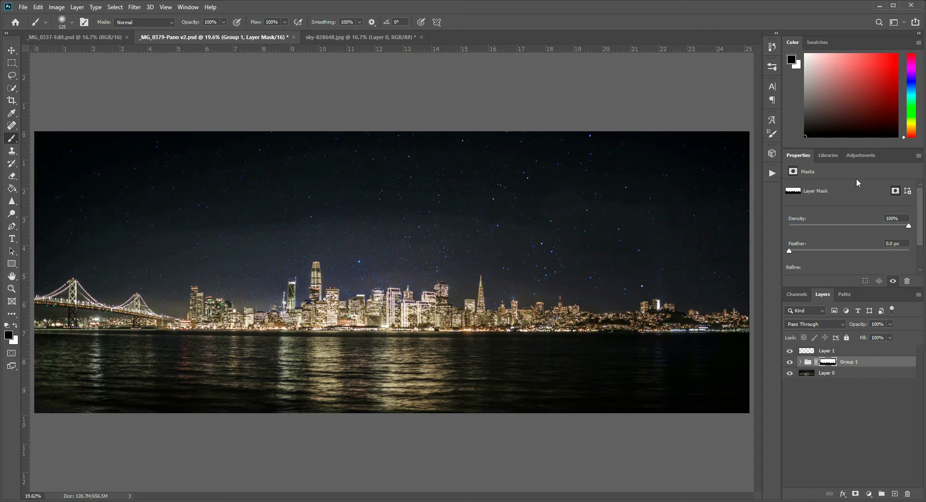
Add a Hue/Saturation adjustment layer above the star group, lower the saturation to -47 and shift the hue slightly.
click(856, 155)
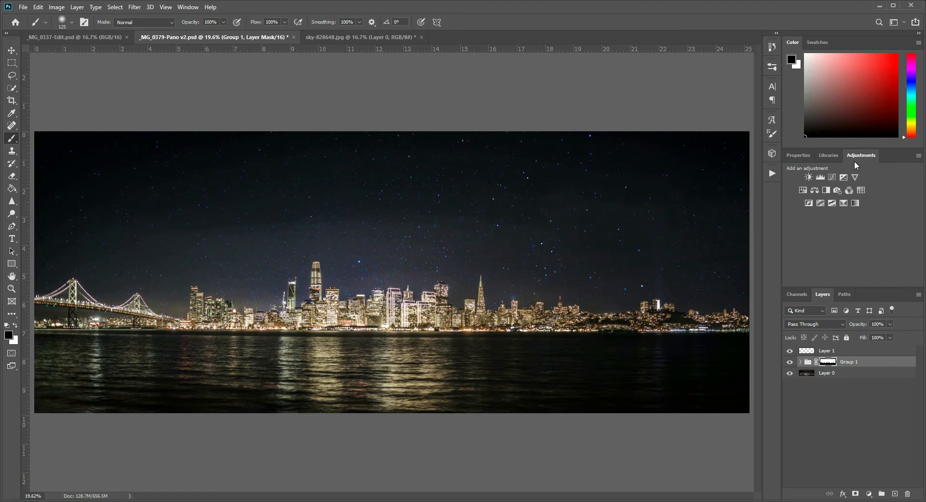
click(804, 191)
drag(852, 244, 825, 251)
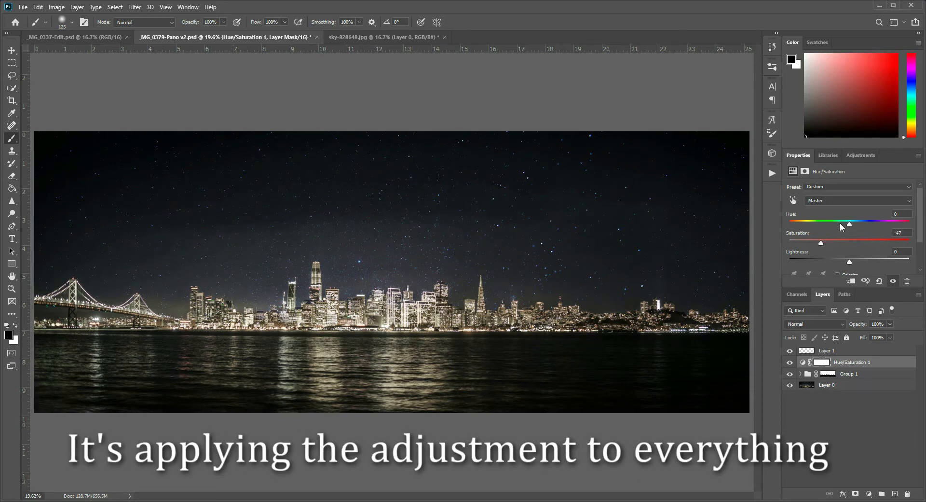
drag(850, 224, 861, 220)
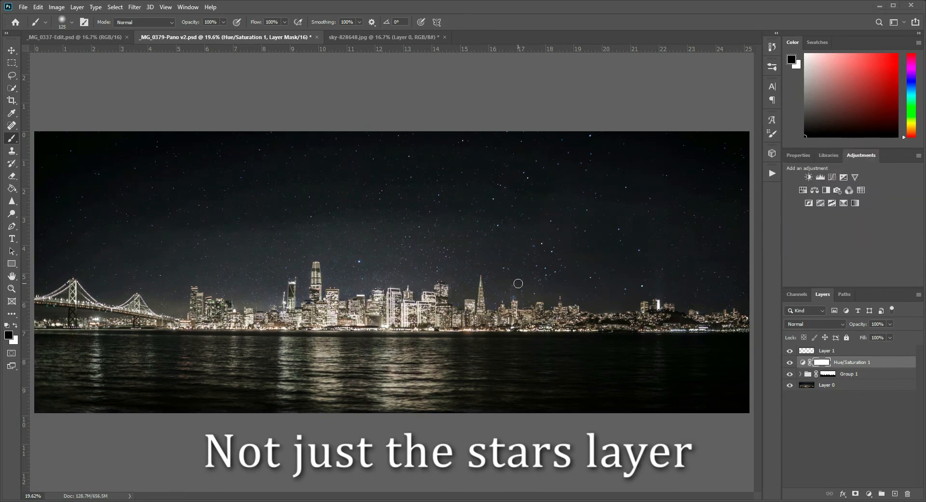
Expand the star group and reposition its star layer over the sky with the Move tool.
click(861, 375)
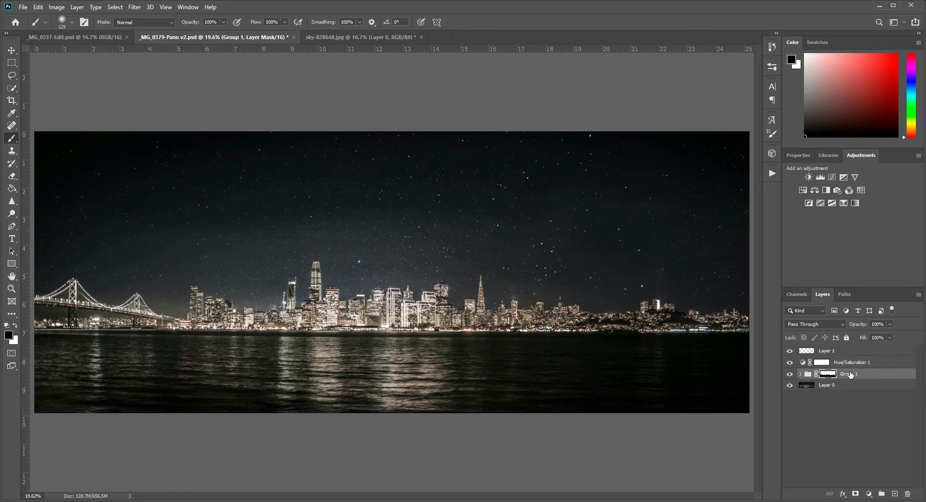
click(800, 374)
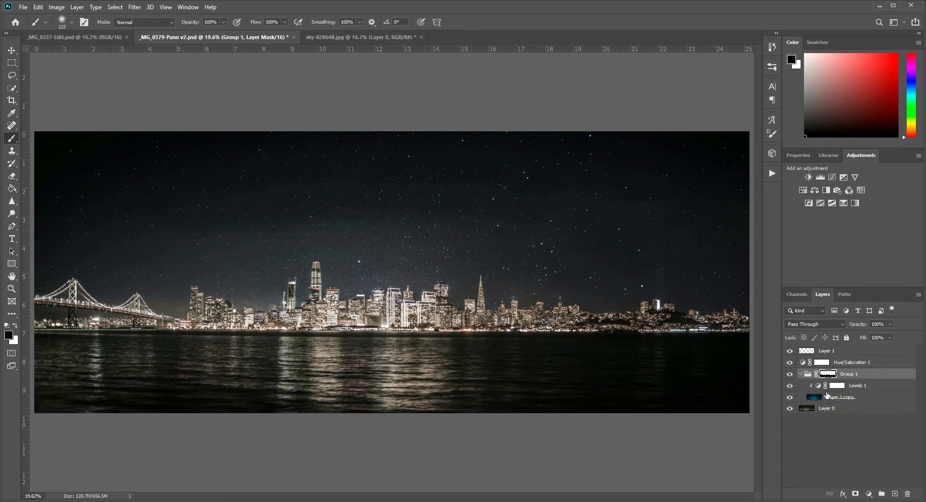
click(15, 50)
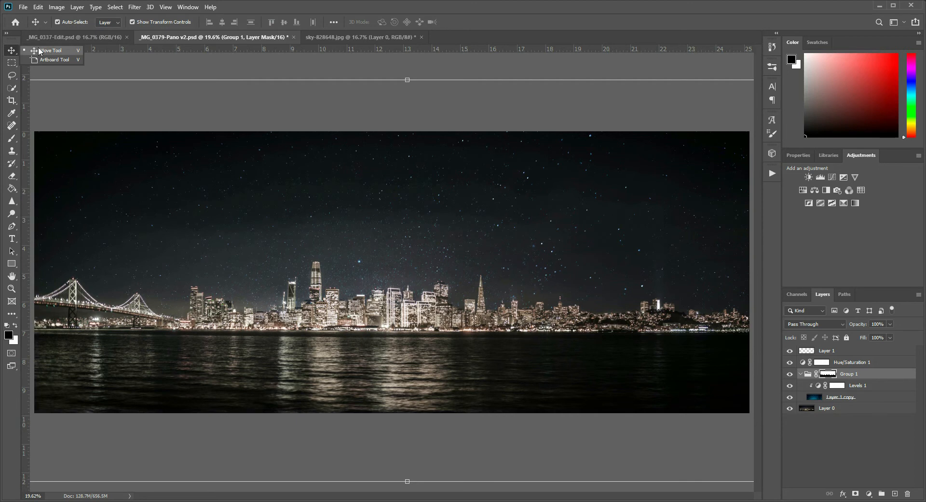
drag(392, 262, 387, 183)
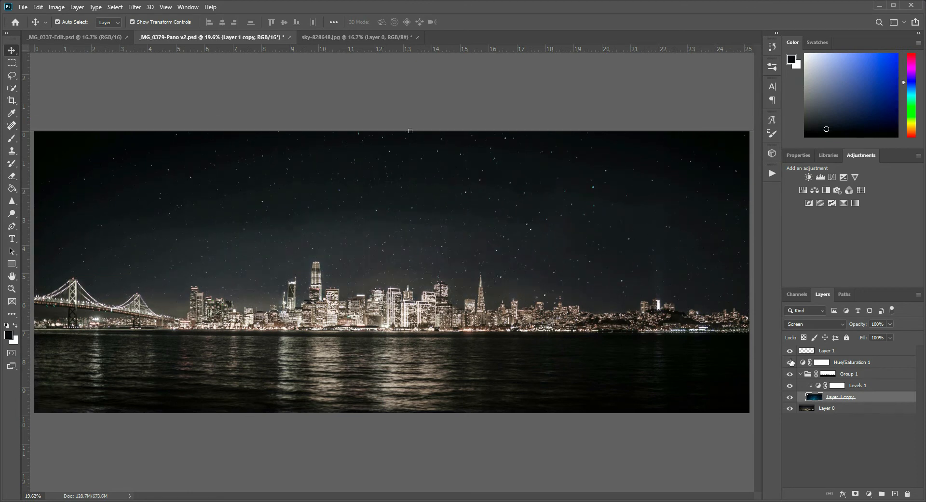
Collapse the star group and reduce its opacity to 48%.
click(866, 386)
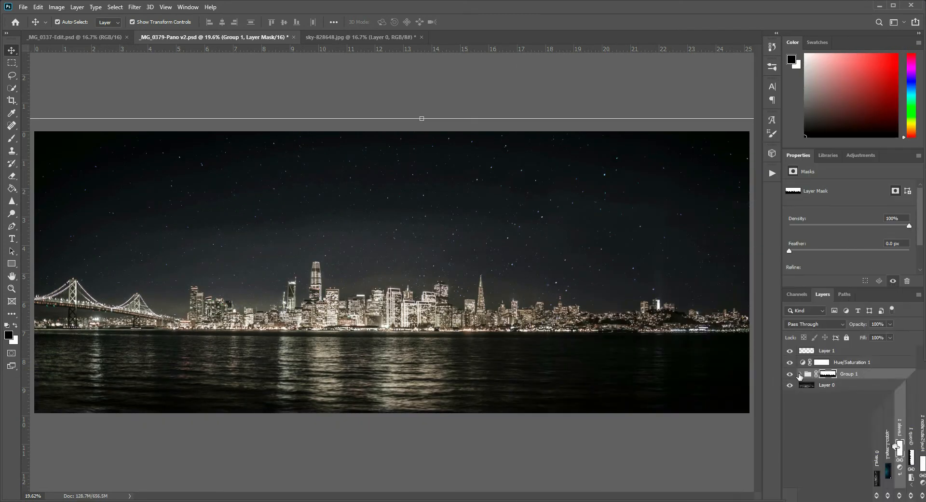
click(890, 325)
drag(874, 335, 867, 335)
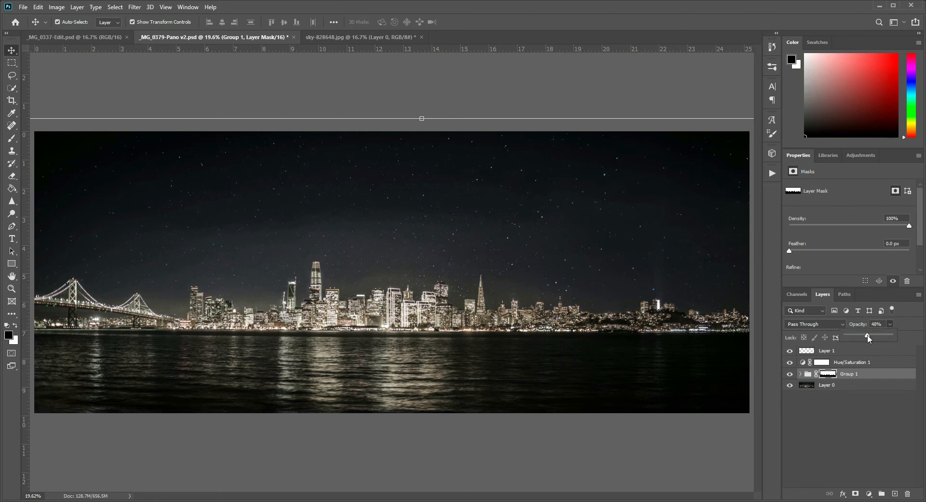